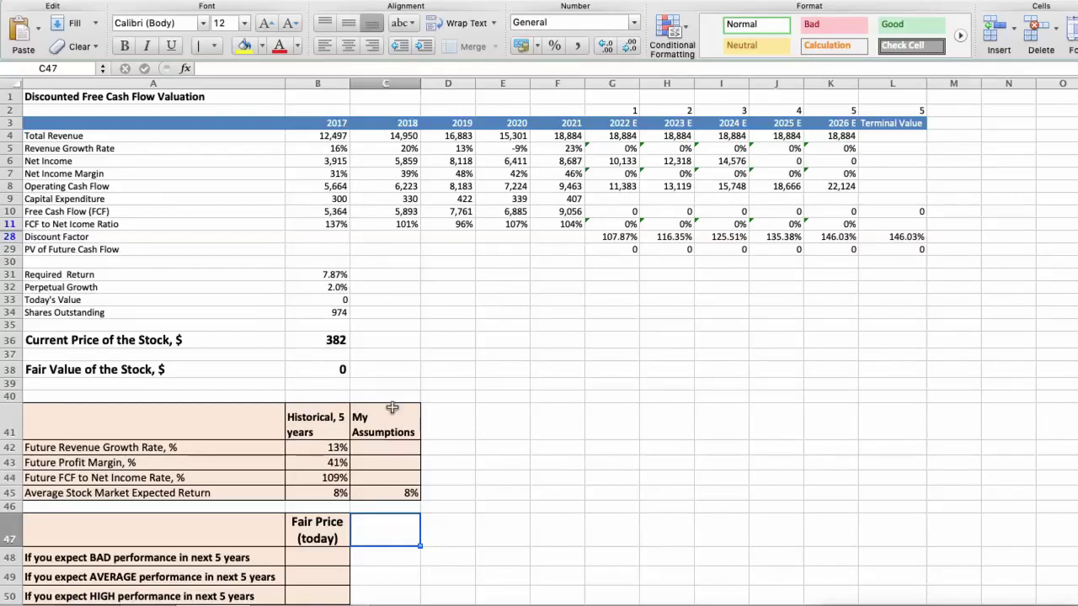
- Review the yearly revenue growth rates for 2017 to 2021 and the five-year historical average calculated from them
left_click(330, 149)
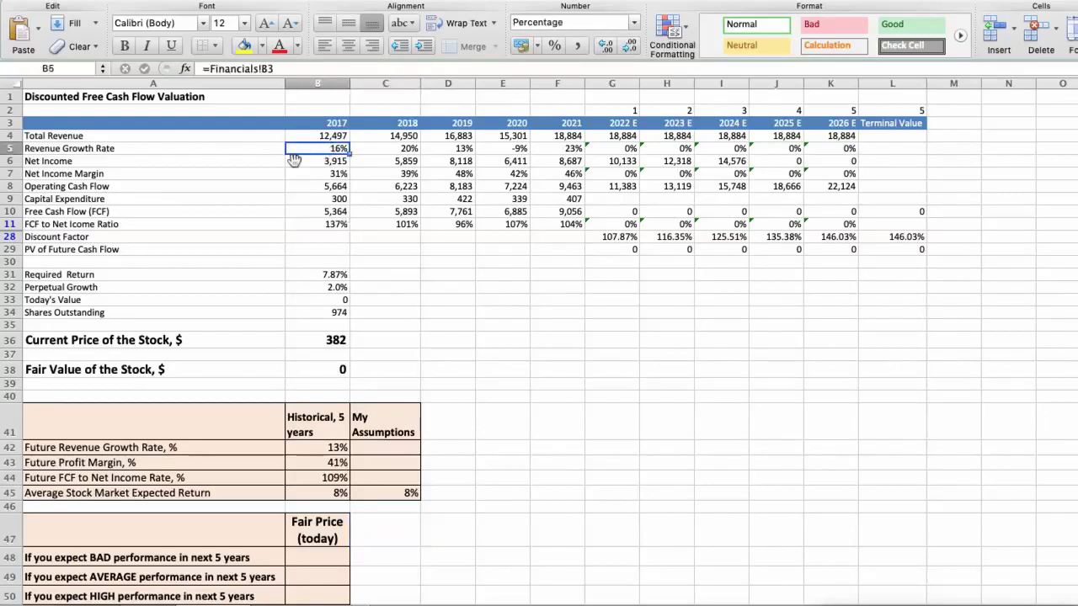
key("Right")
key("Right")
key("Right")
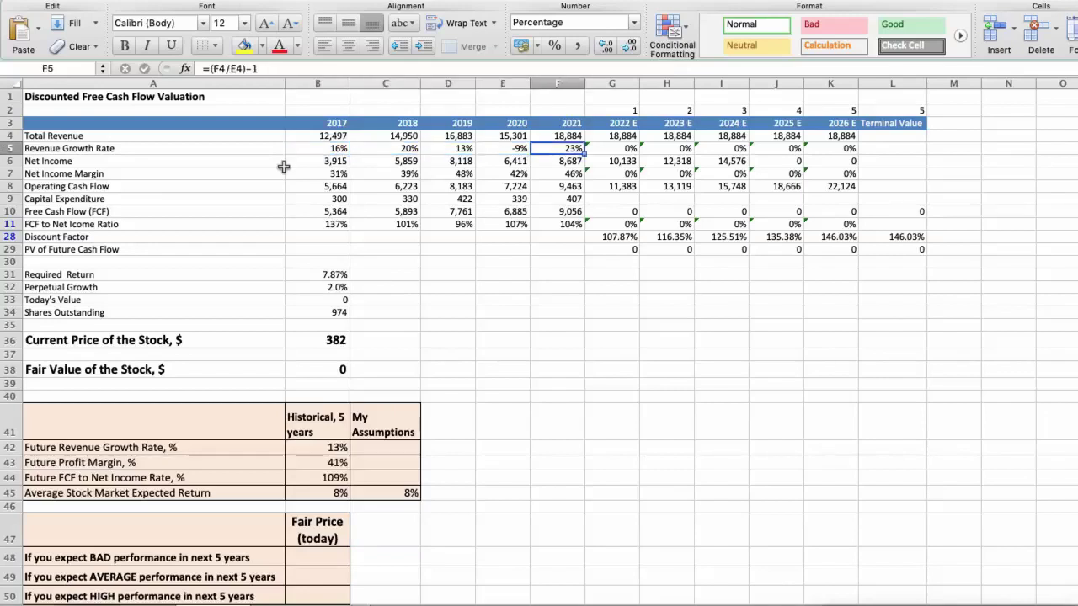
left_click(328, 449)
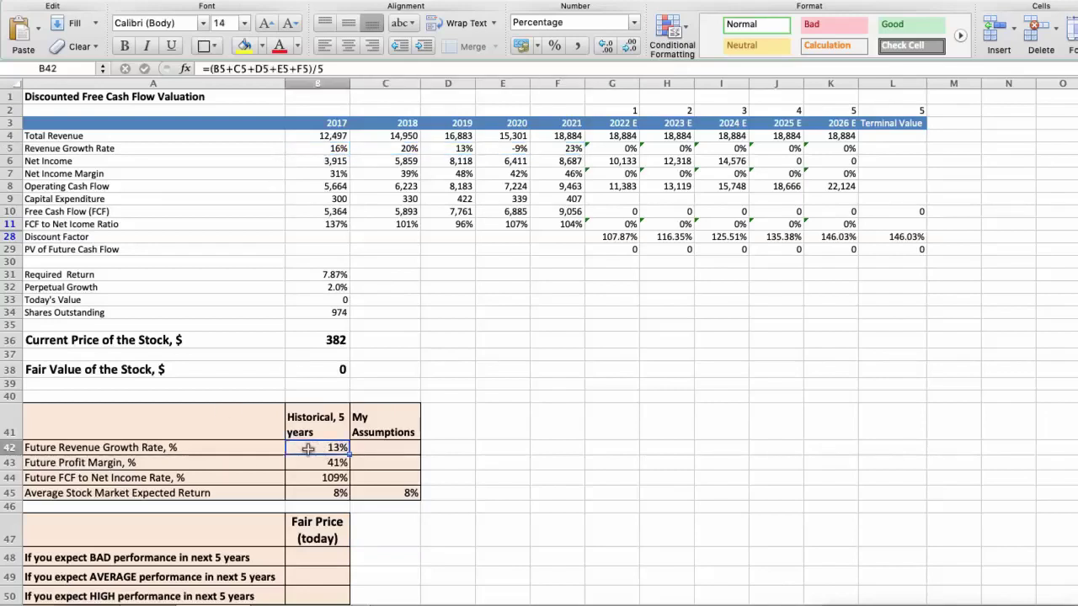
- Review the yearly net income margins for 2017 to 2021 and the formula for the historical profit margin average
left_click(333, 174)
key("Right")
key("Right")
key("Right")
key("Right")
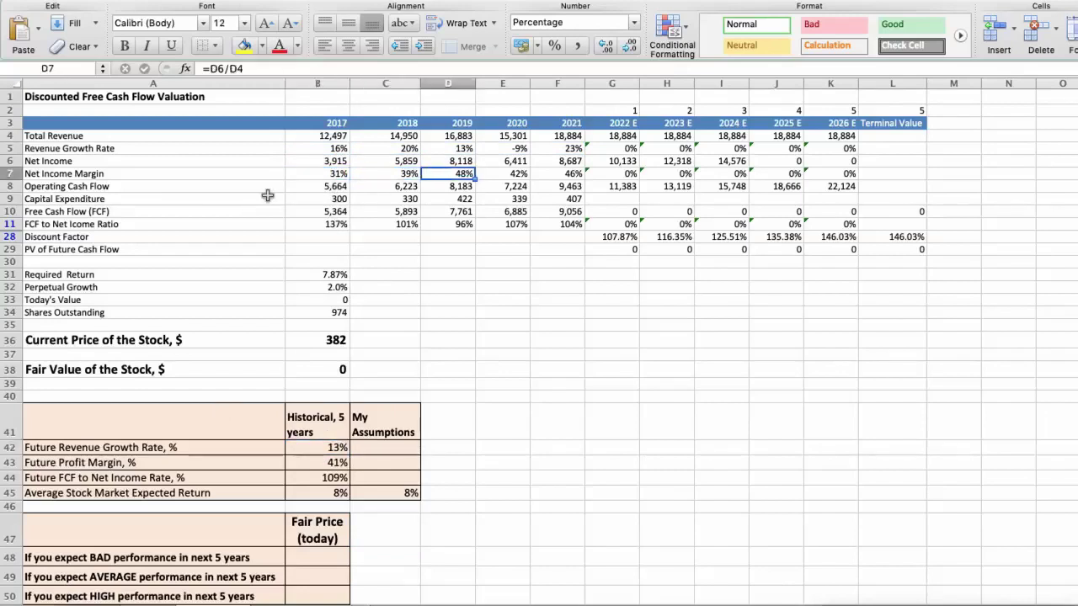
left_click(322, 461)
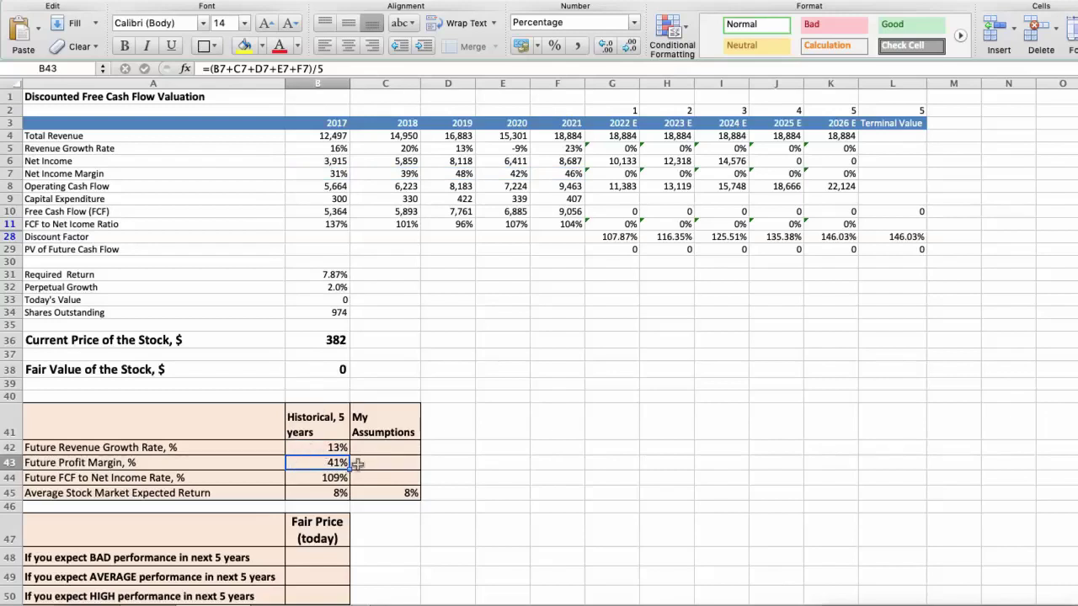
- Review the FCF to net income ratios for 2017 to 2021, their historical average, and the historical average stock market expected return
left_click(330, 225)
key("Right")
key("Right")
key("Right")
key("Right")
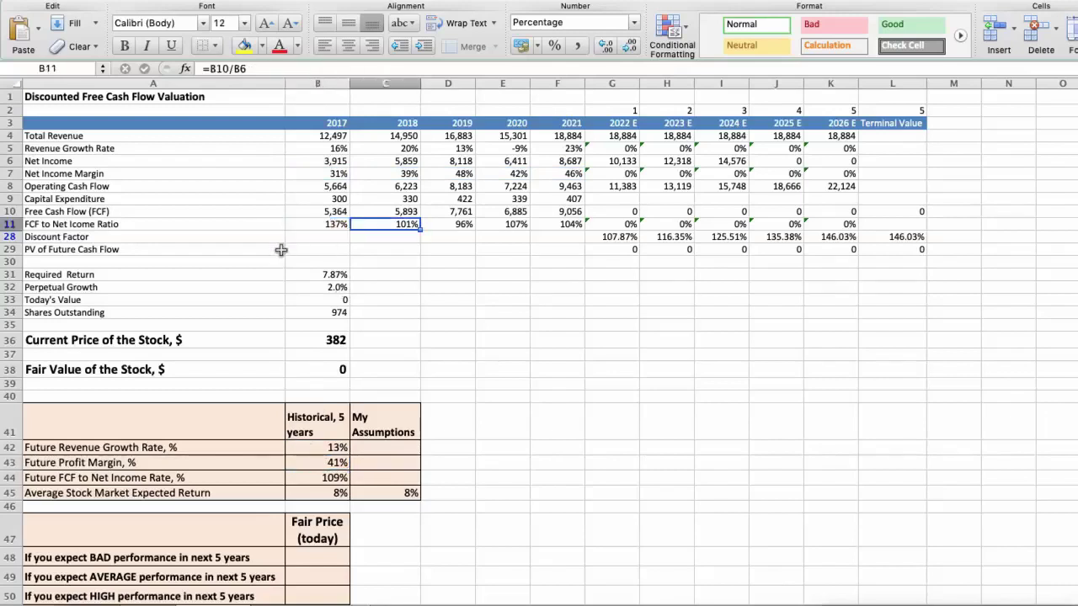
left_click(319, 482)
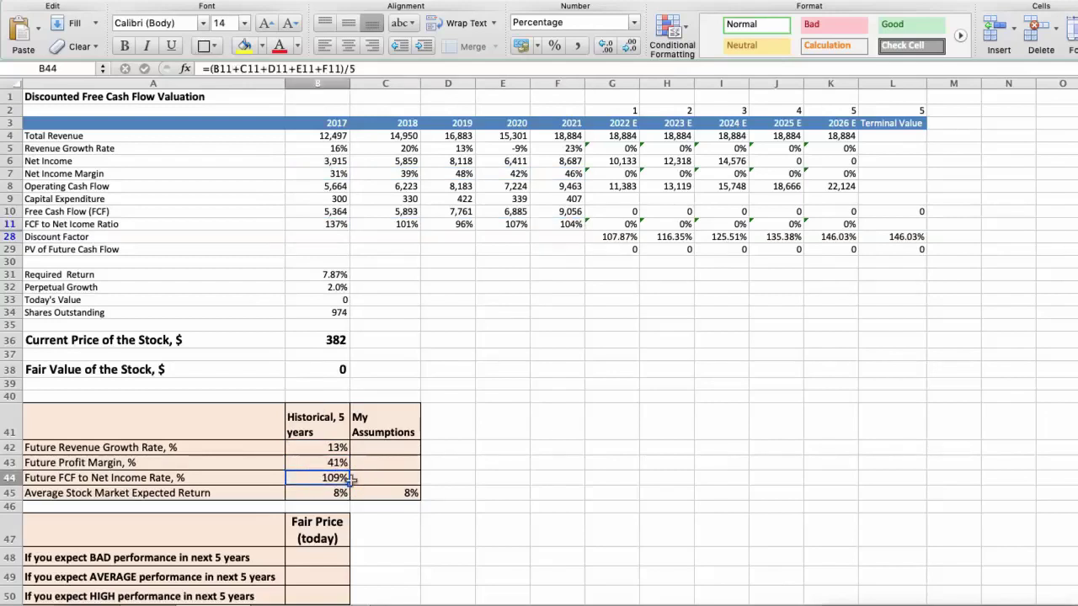
left_click(313, 493)
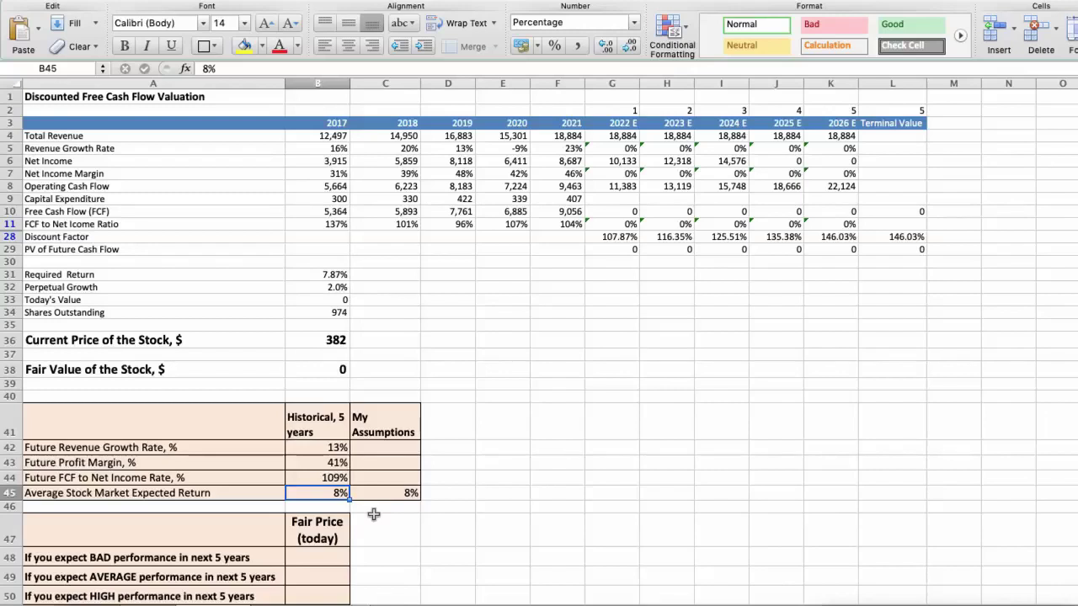
- Fill in My Assumptions with 6% future revenue growth, 34% profit margin and a 100% FCF to net income rate
left_click(385, 448)
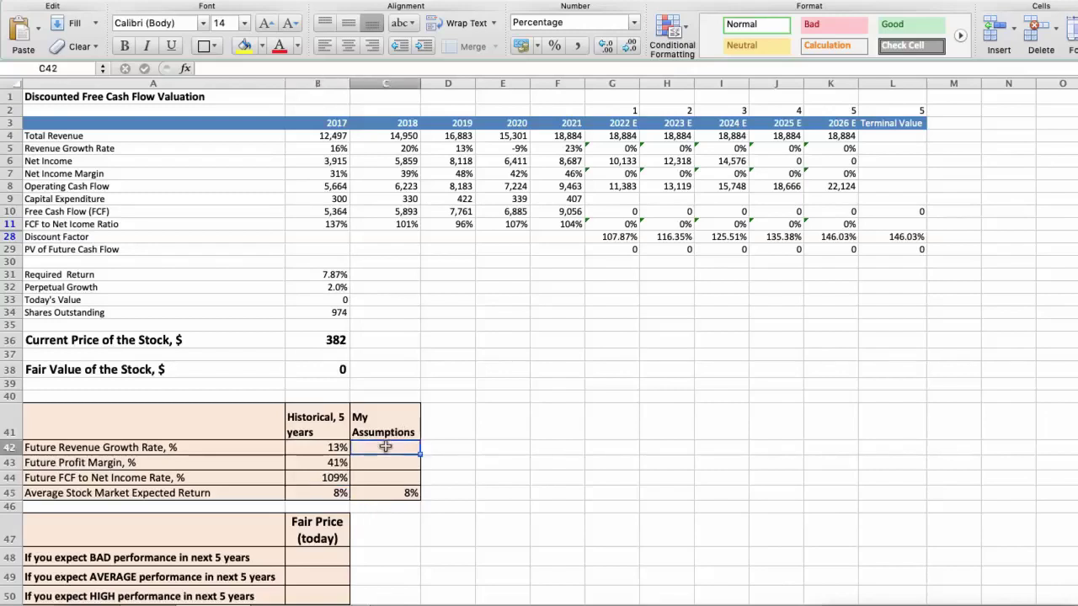
type("6")
key("Return")
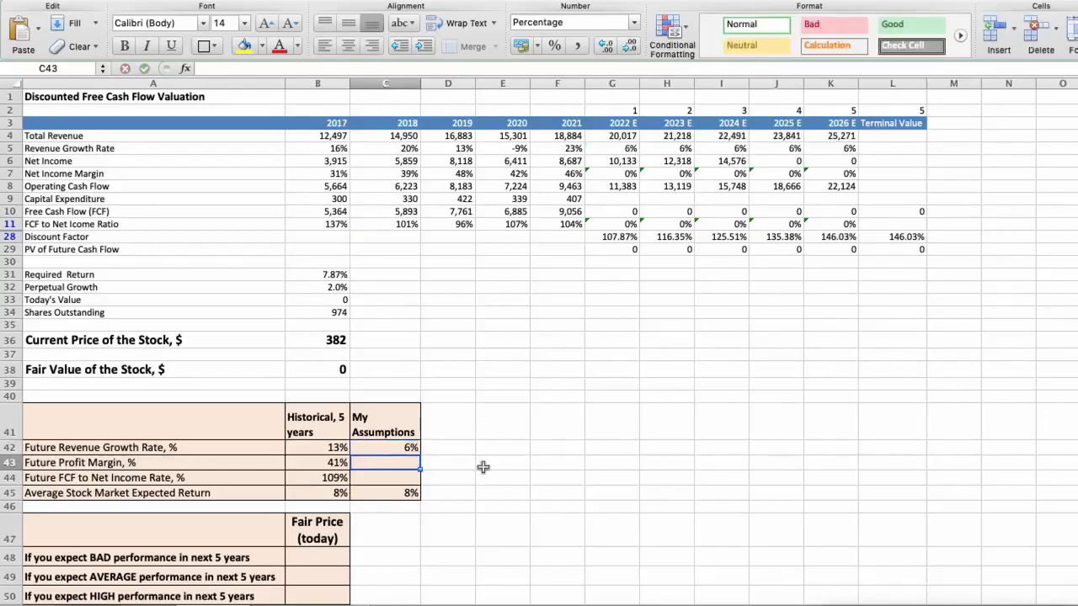
type("34")
key("Return")
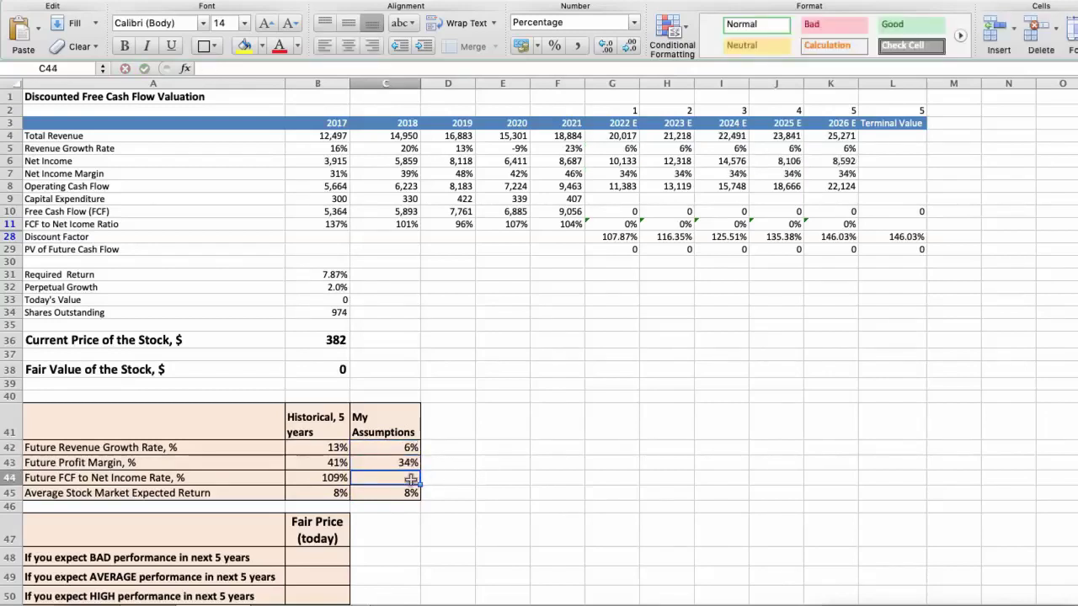
type("100")
key("Return")
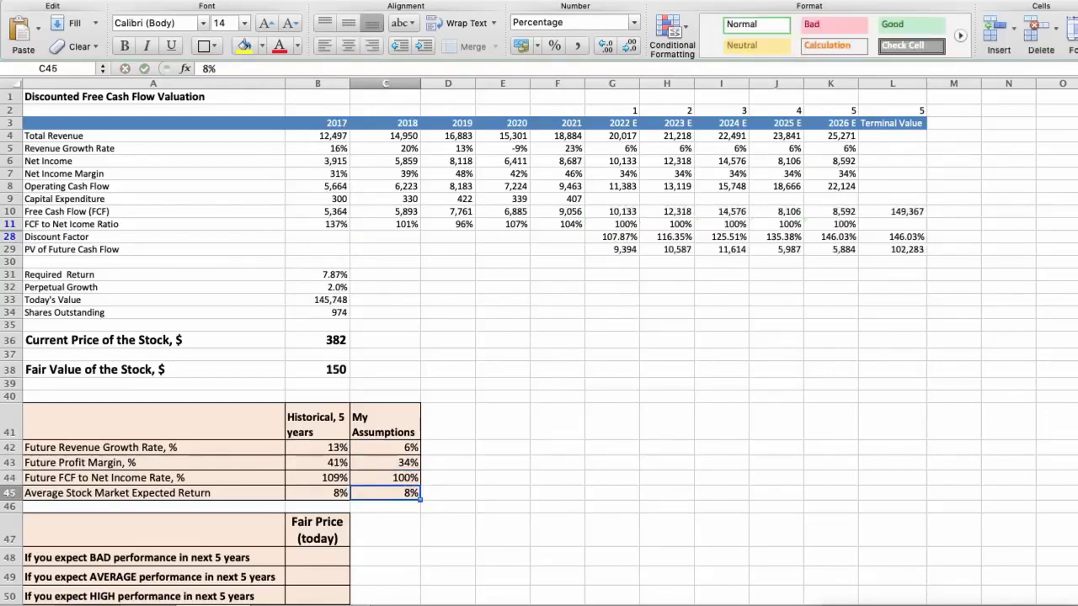
- Record the calculated fair value of the stock, 150, as the fair price for BAD performance in the next 5 years
left_click(341, 366)
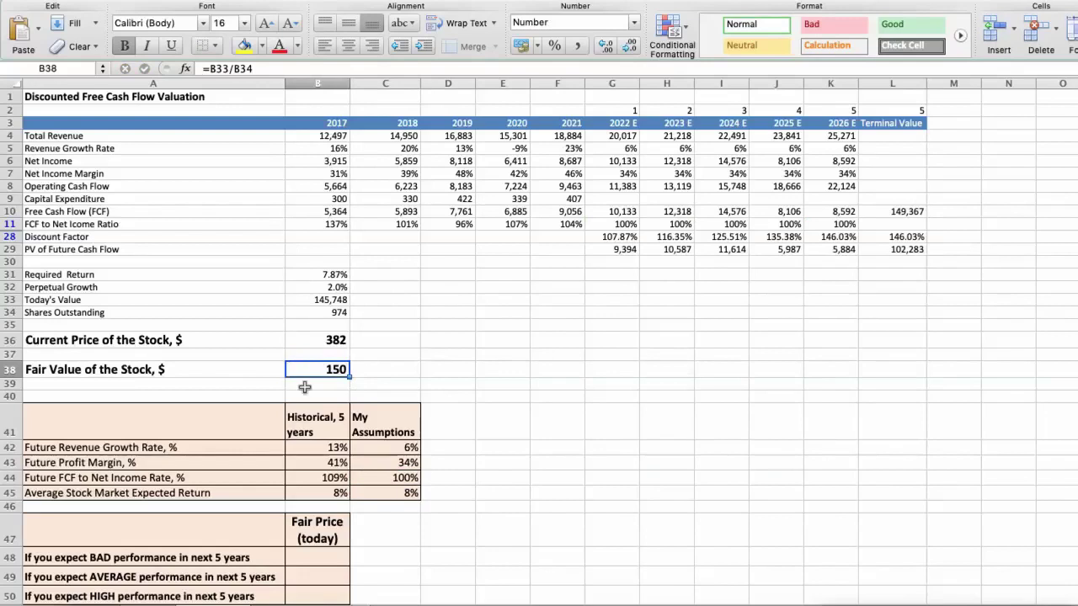
scroll(387, 376, "down", 3)
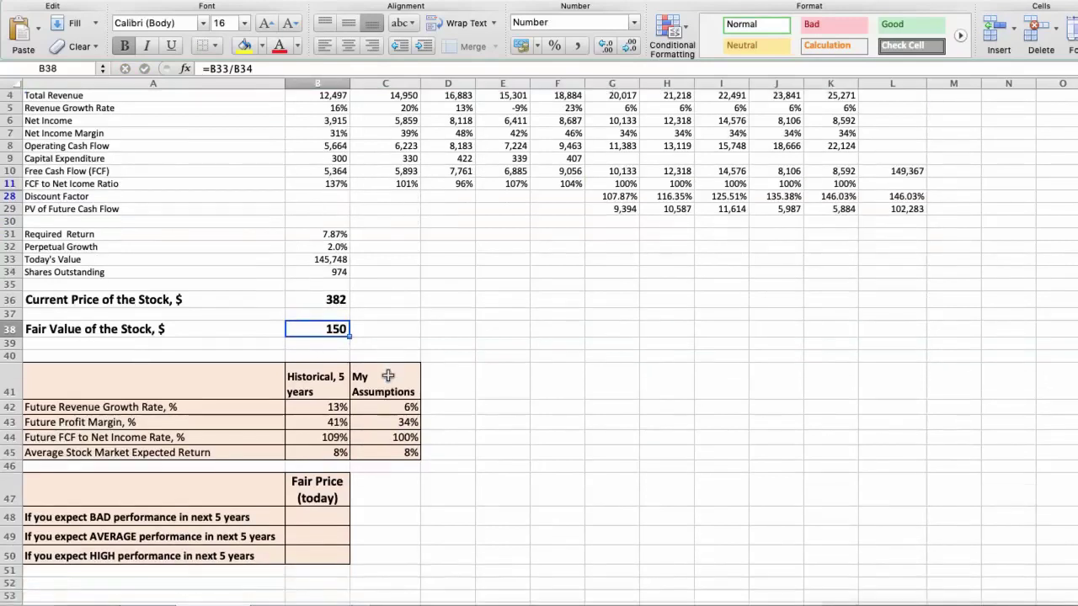
scroll(387, 376, "down", 3)
left_click(325, 479)
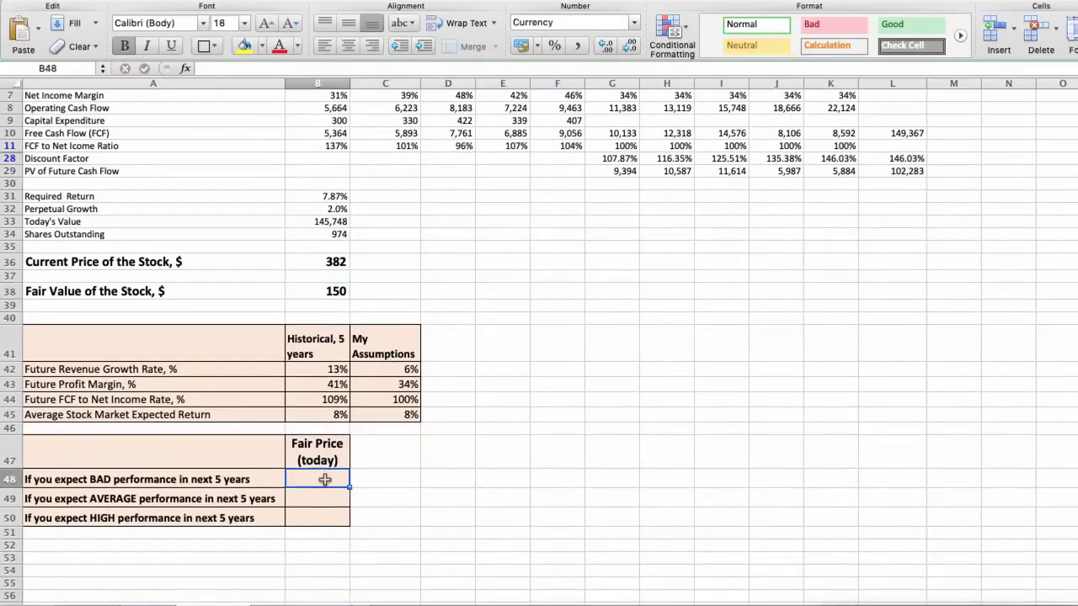
type("150")
key("Return")
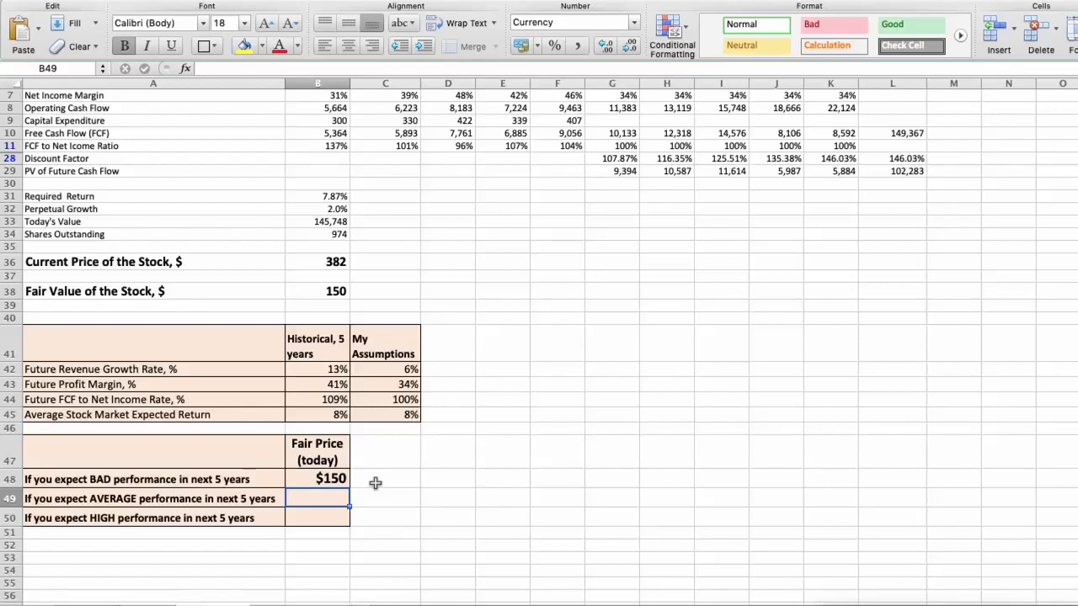
- Change My Assumptions to 8% future revenue growth, 40% profit margin and a 110% FCF to net income rate
left_click(402, 368)
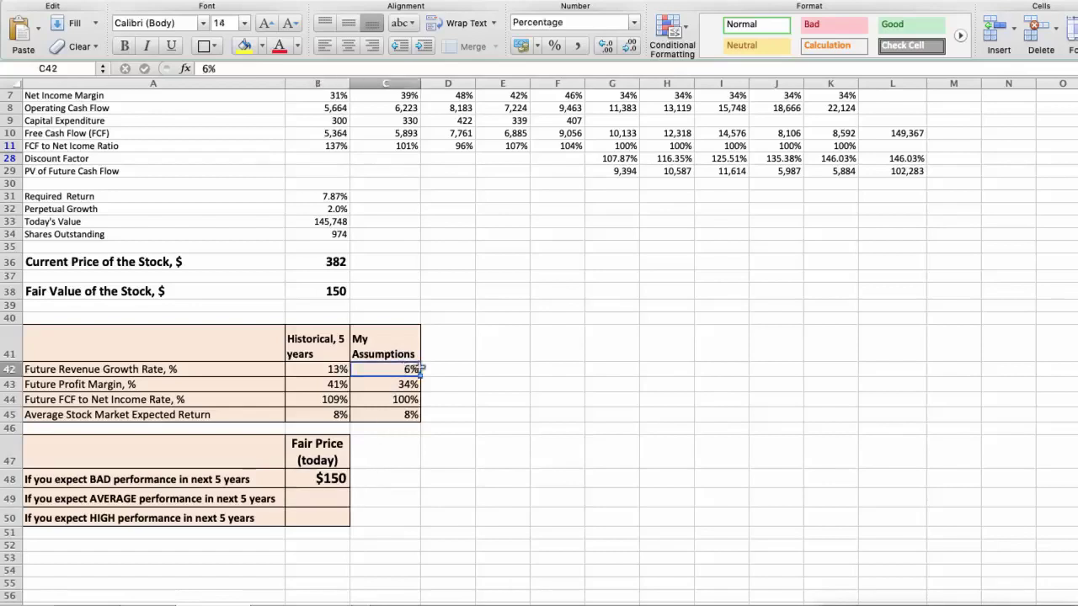
type("8")
key("Return")
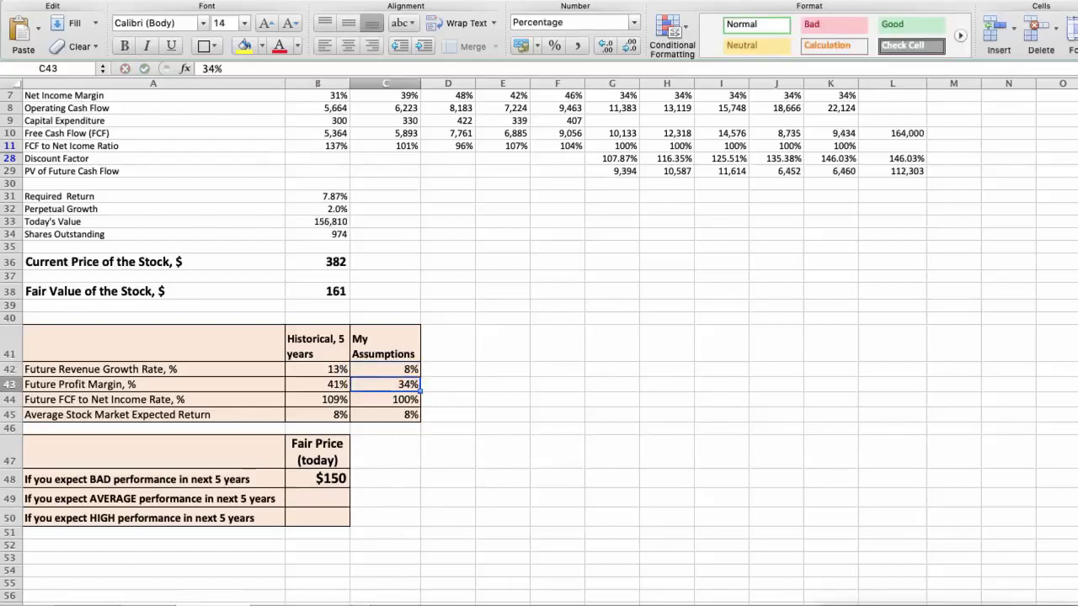
type("40")
key("Return")
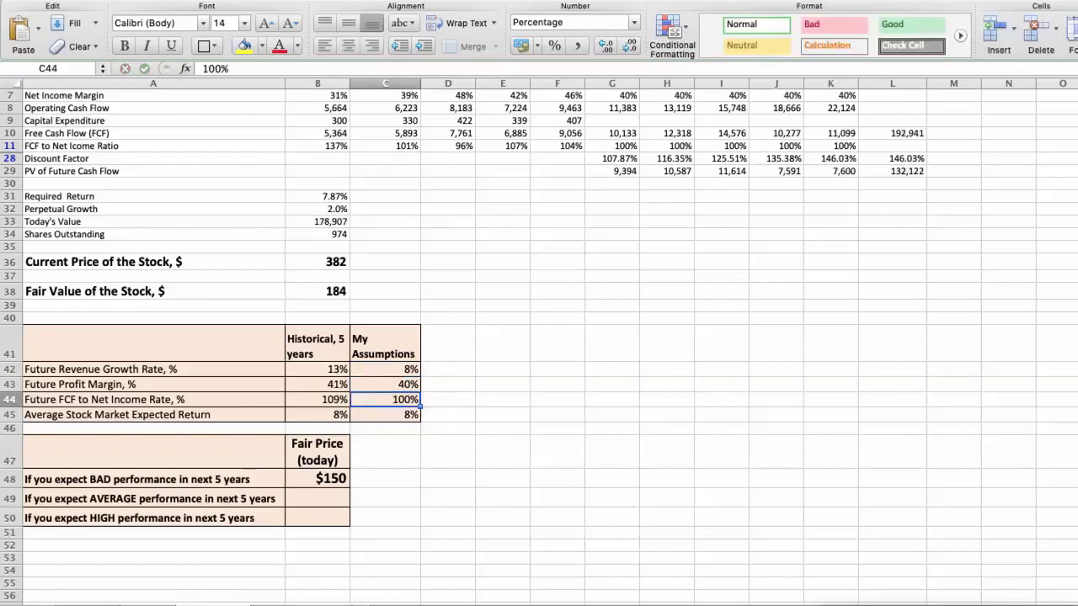
type("110")
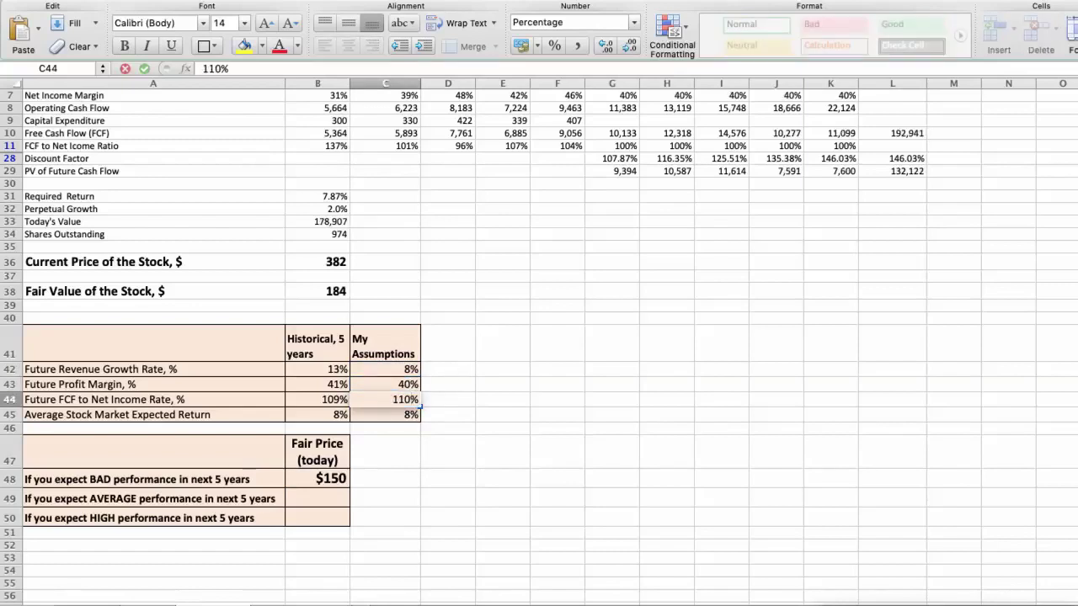
left_click(447, 388)
- Record the calculated fair value of the stock, 202, as the fair price for AVERAGE performance in the next 5 years
left_click(329, 290)
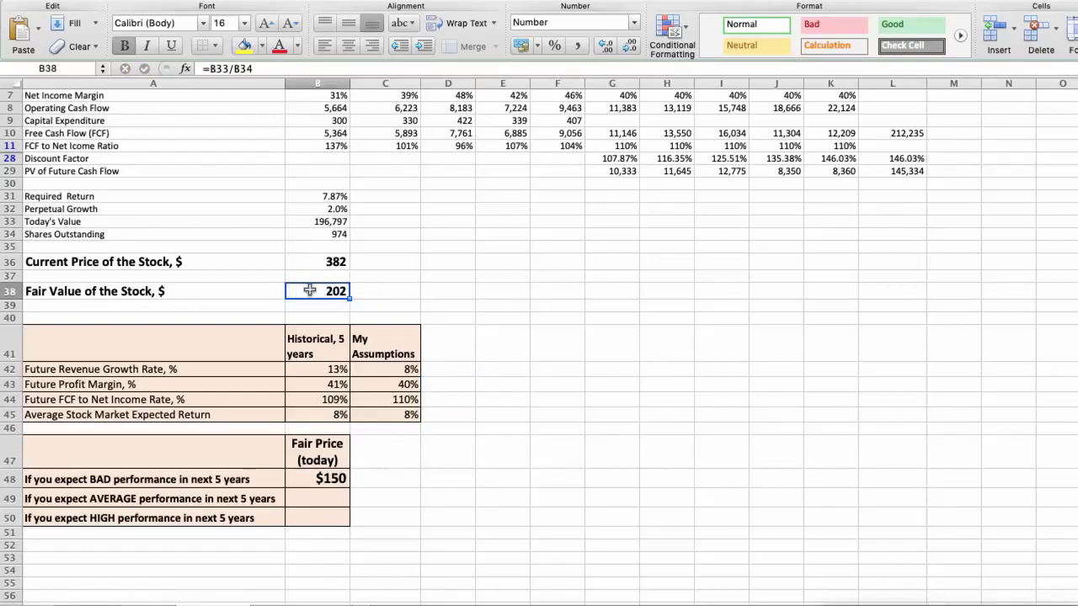
left_click(325, 496)
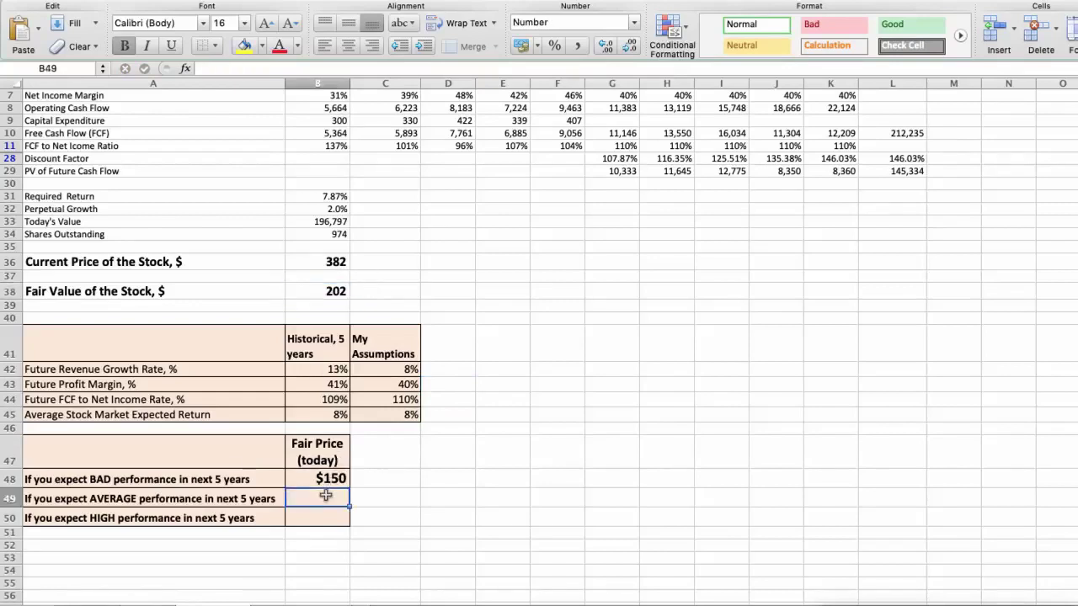
type("202")
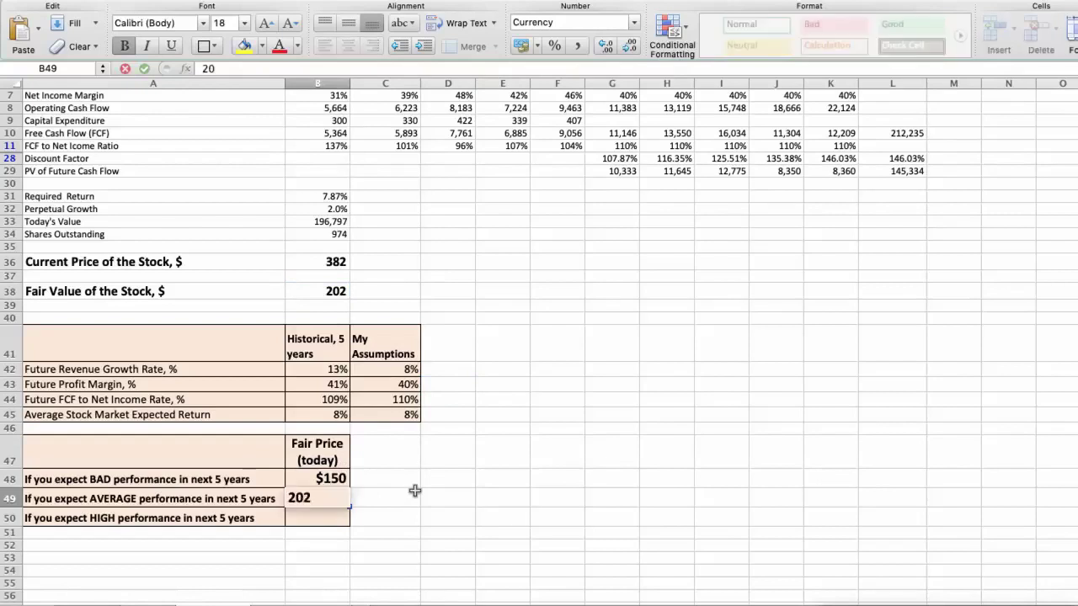
key("Return")
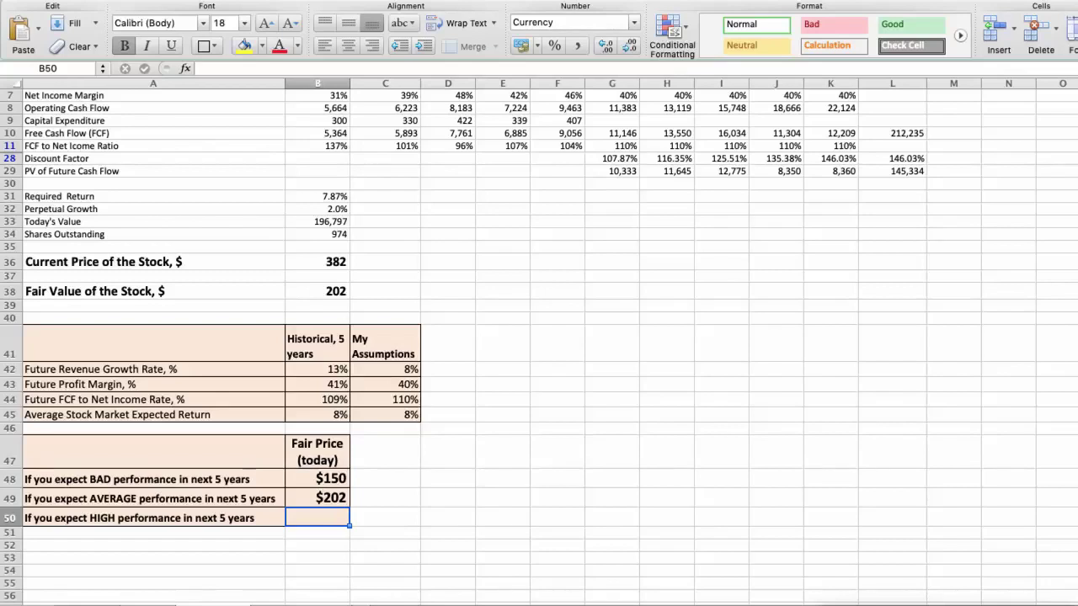
- Change My Assumptions to 10% future revenue growth, 46% profit margin and a 120% FCF to net income rate
left_click(399, 374)
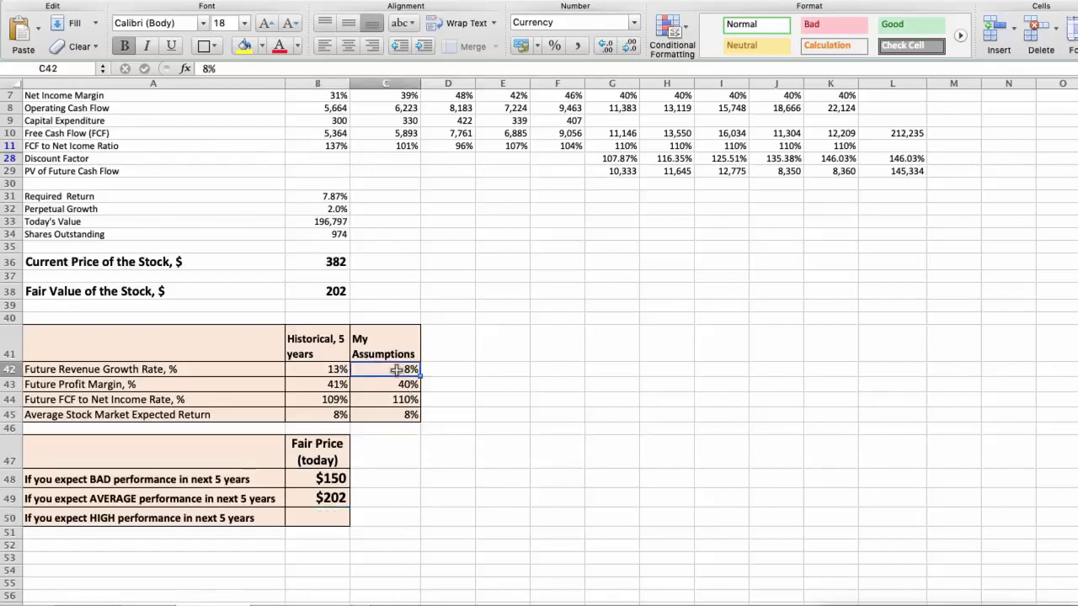
type("10")
key("Return")
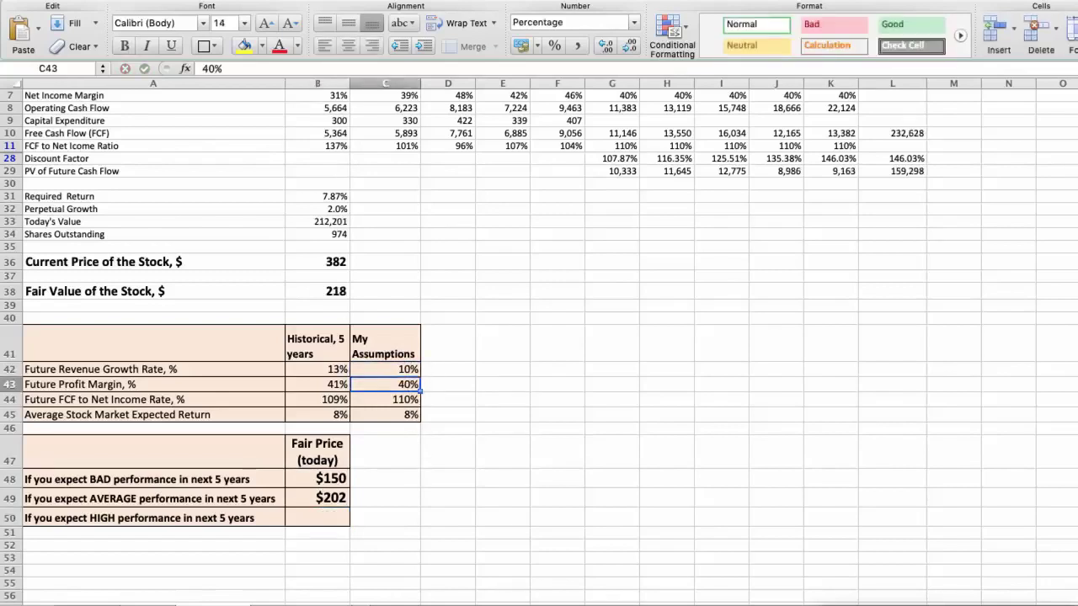
type("46")
key("Return")
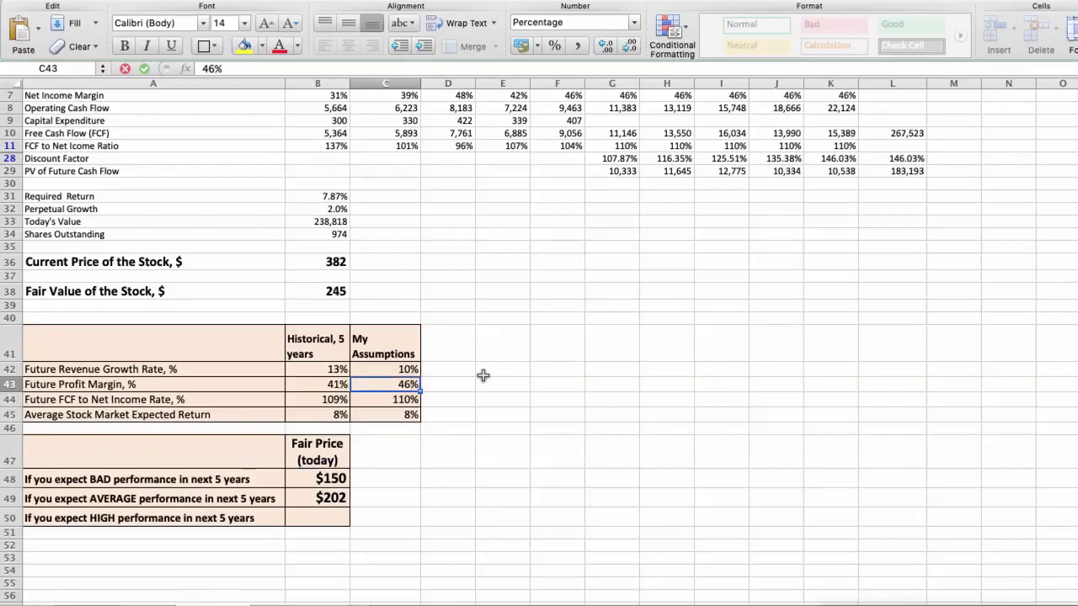
type("120")
key("Return")
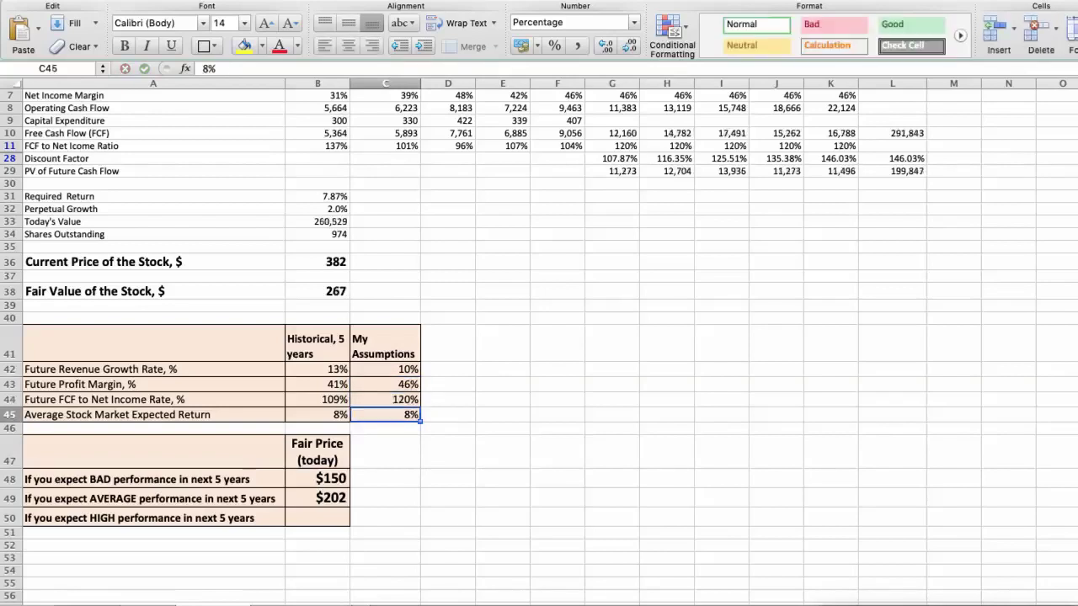
- Record the calculated fair value of the stock, 267, as the fair price for HIGH performance in the next 5 years
left_click(332, 295)
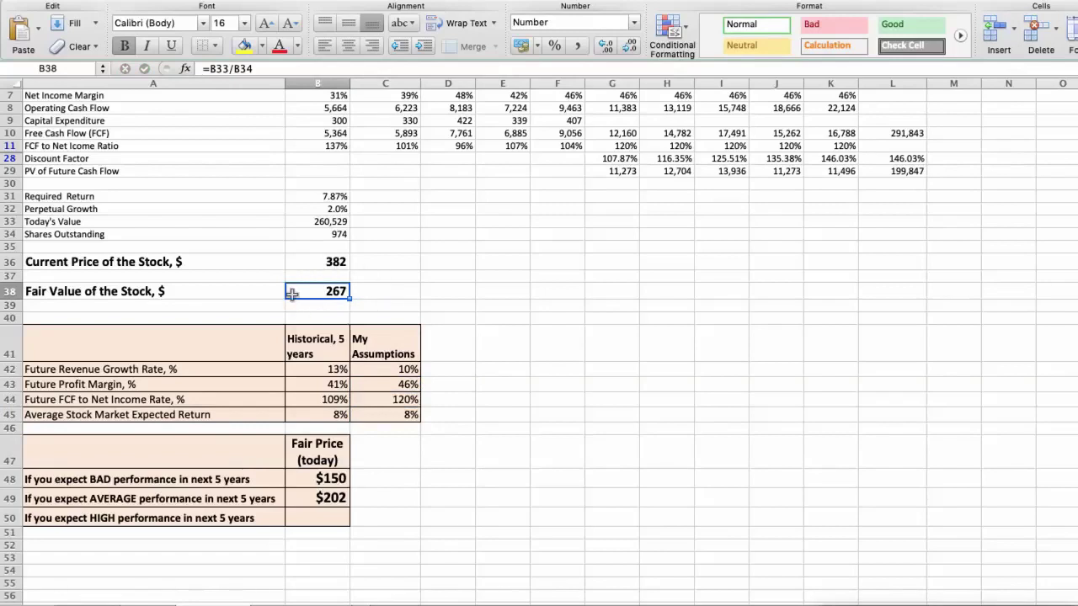
left_click(320, 517)
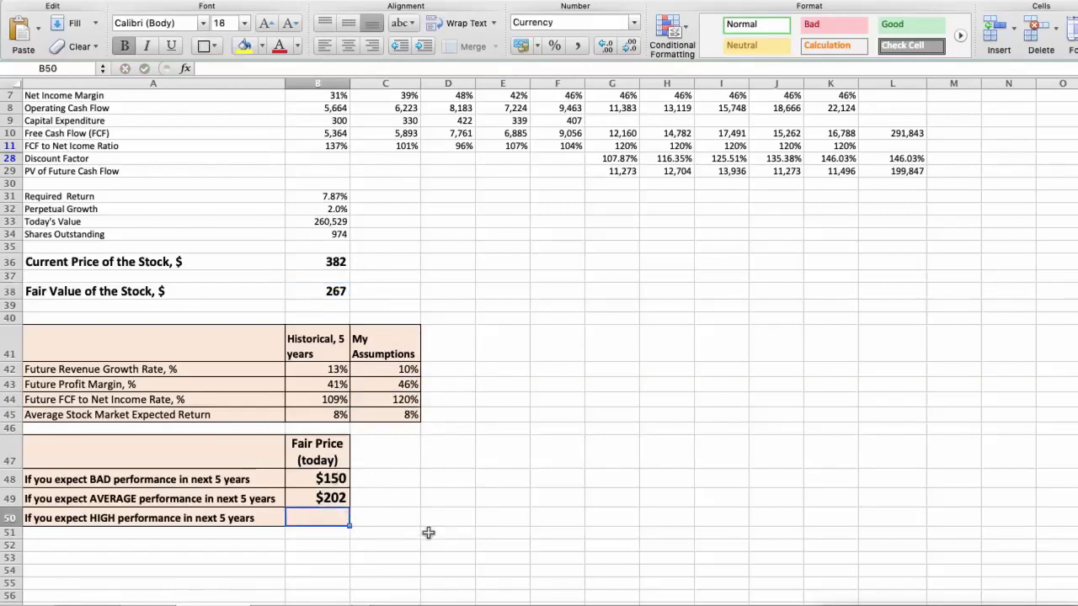
type("267")
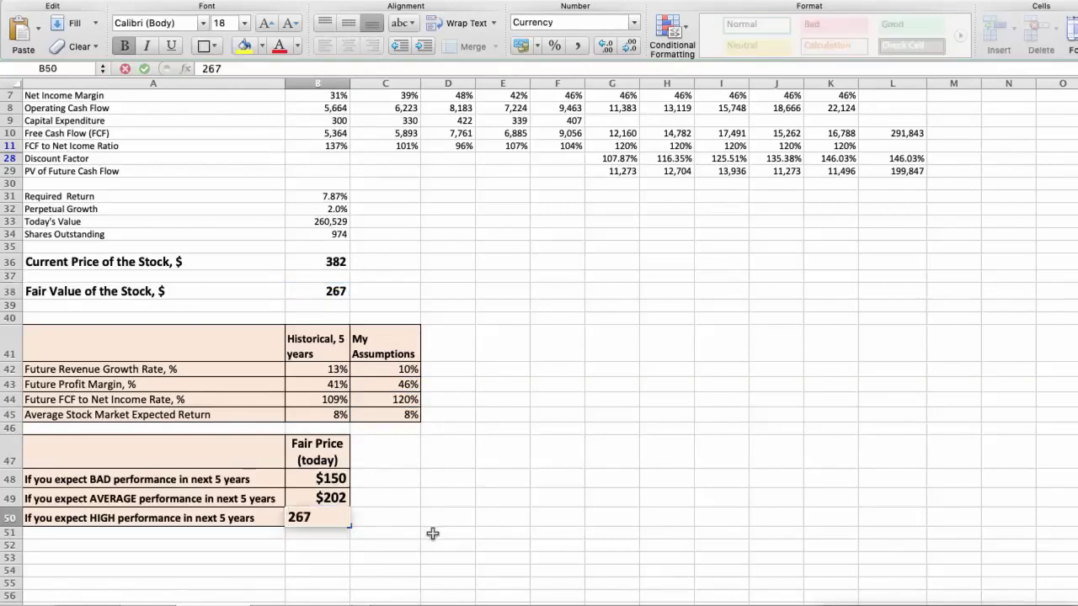
key("Return")
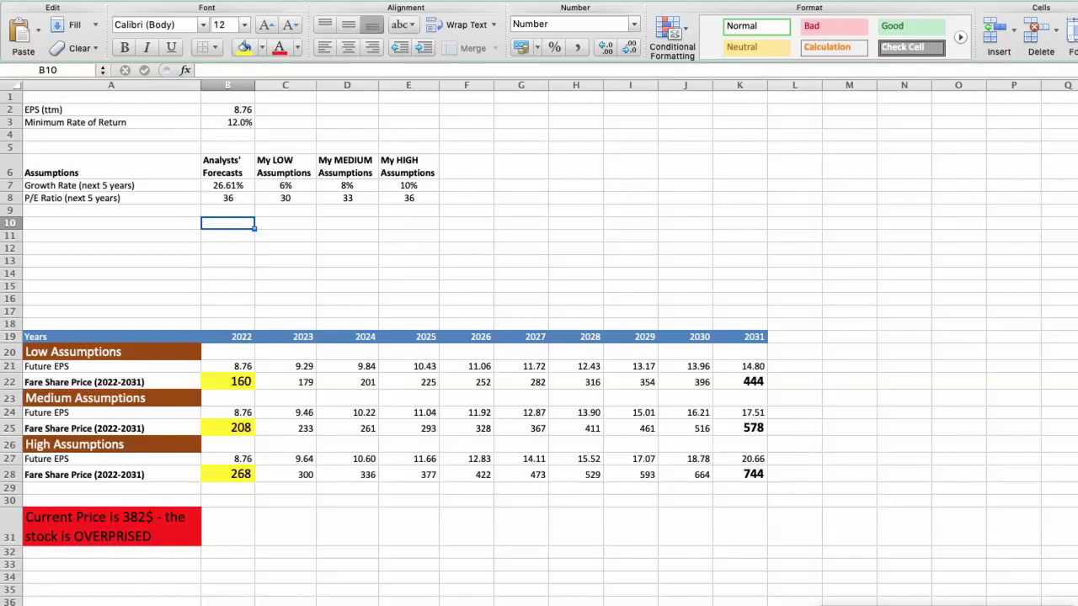
- Examine the EPS model's inputs: trailing EPS, minimum rate of return, and the analysts' forecasts for growth rate and P/E ratio
left_click(243, 110)
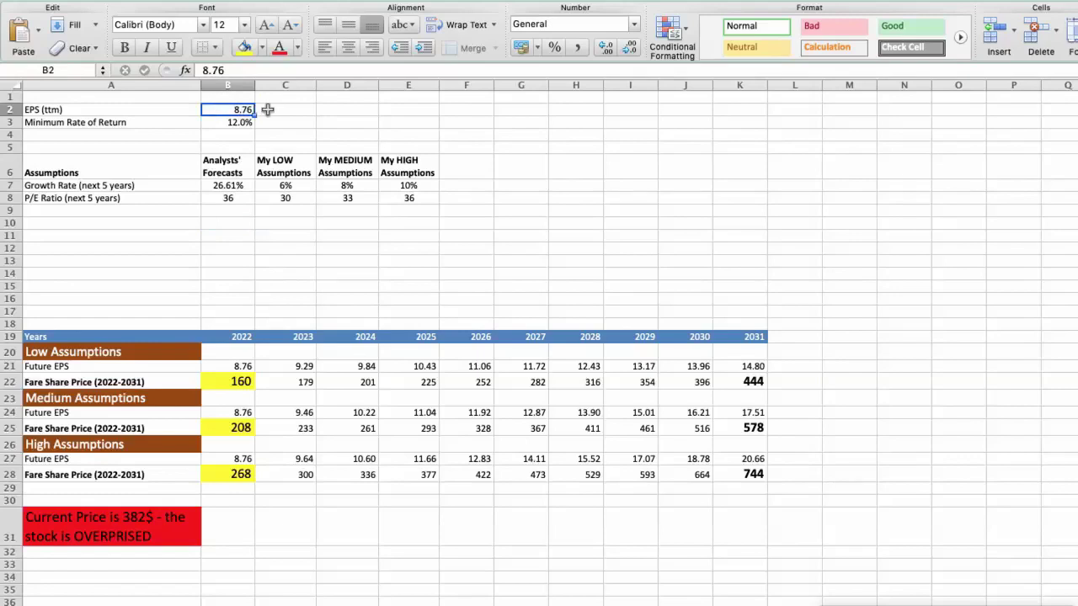
left_click(241, 123)
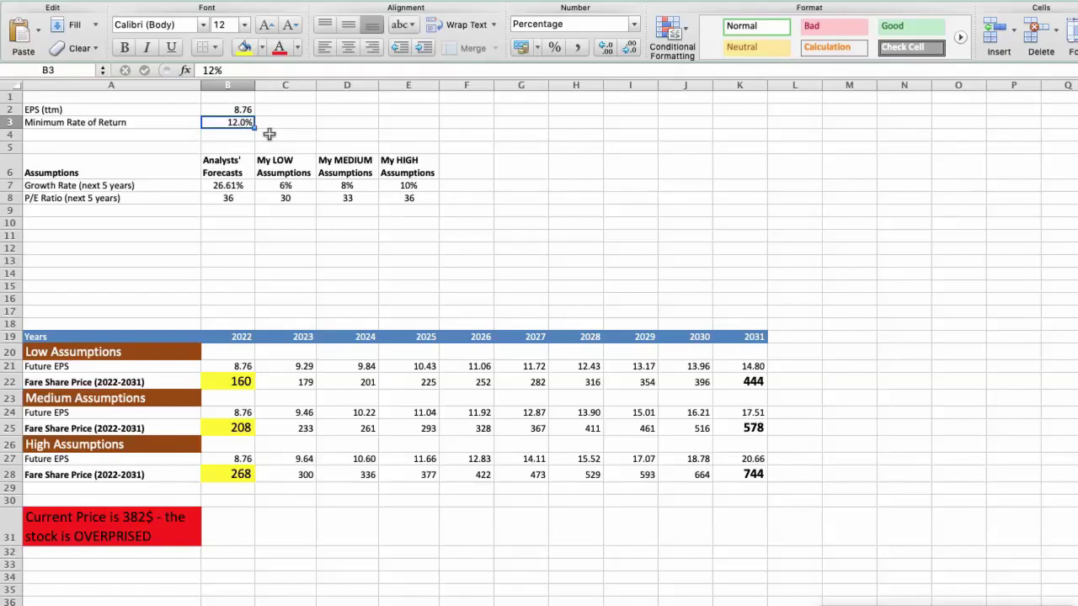
left_click(229, 184)
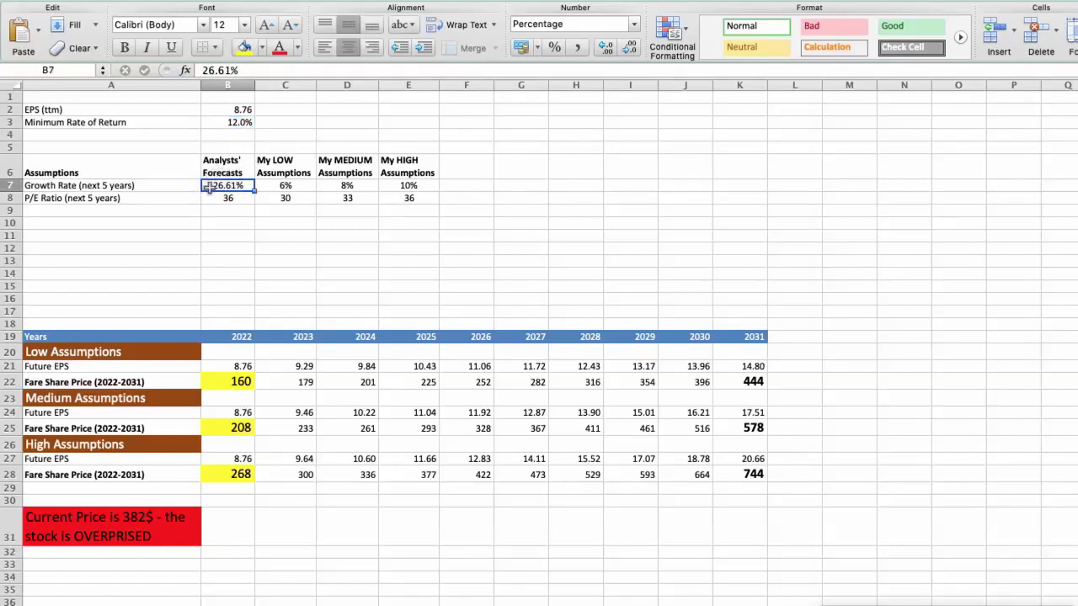
left_click(231, 198)
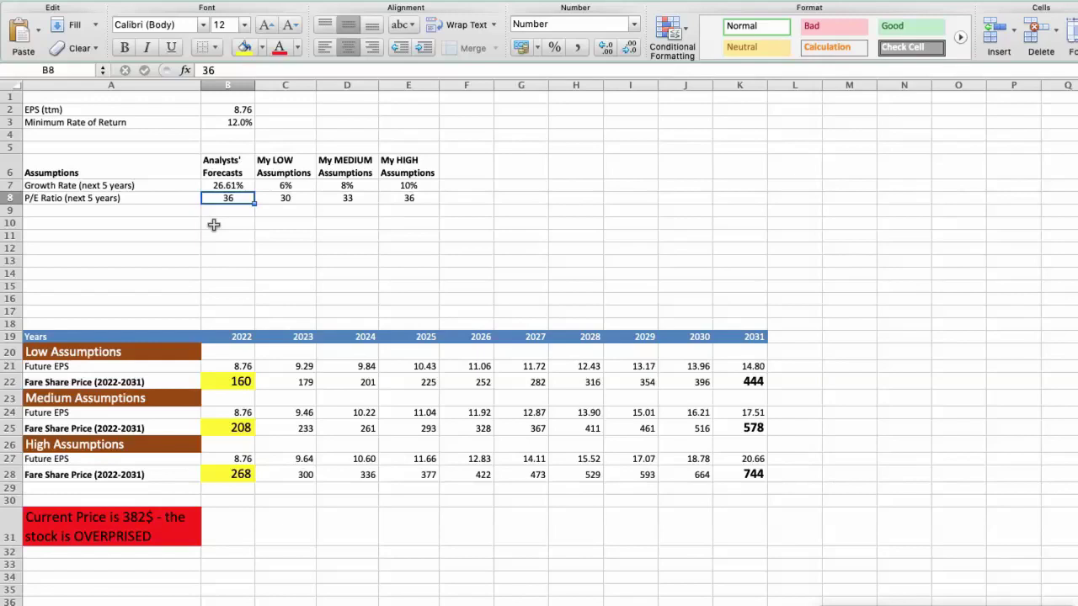
- Compare the growth rate and P/E ratio assumptions of the low, medium and high scenarios with their resulting 2022 fair share prices
left_click(285, 185)
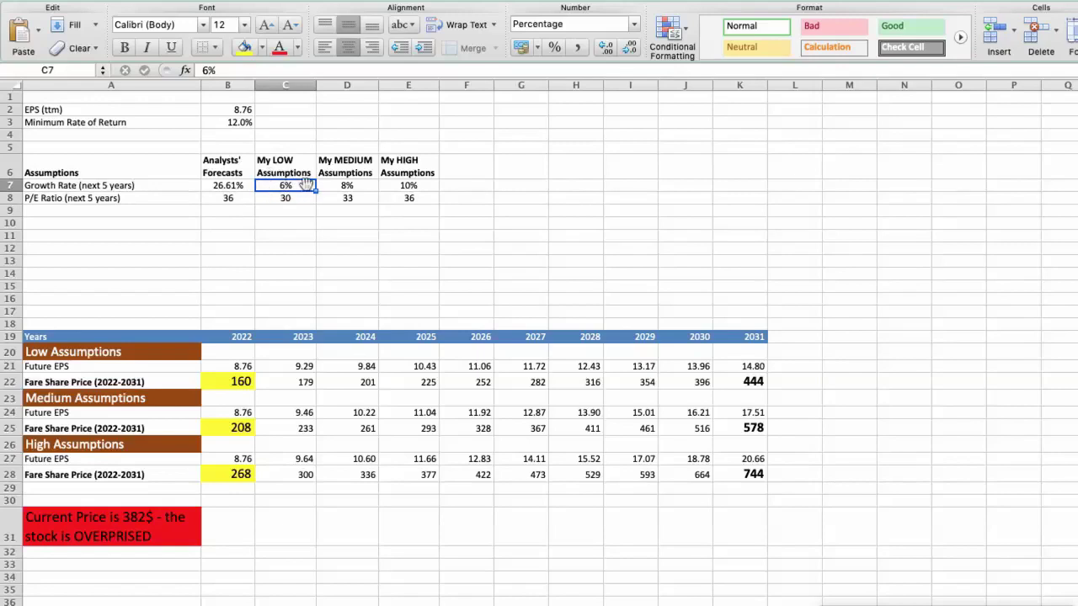
left_click(288, 199)
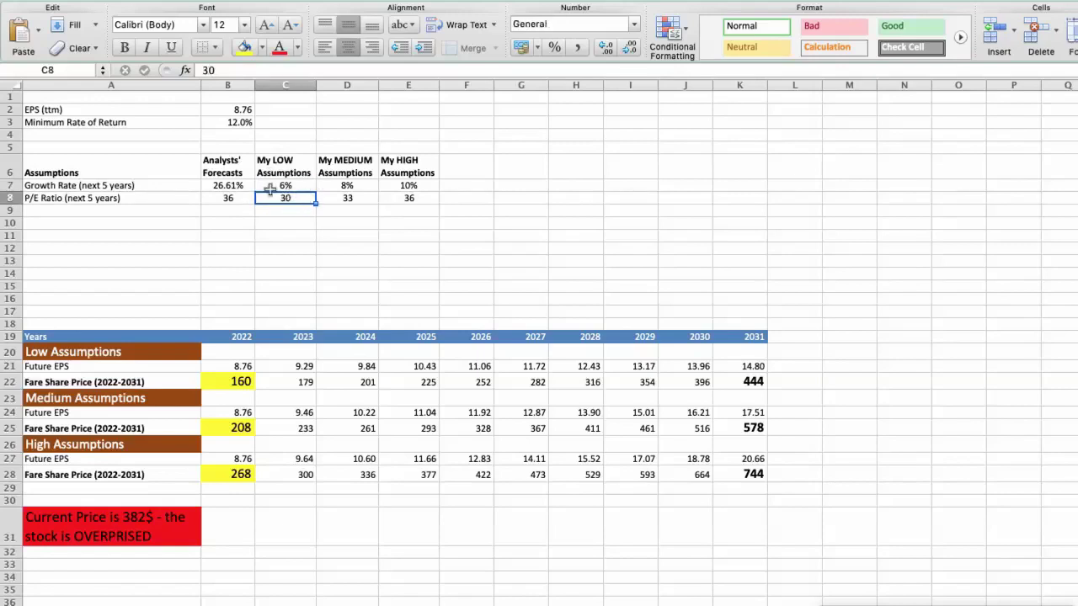
left_click(228, 381)
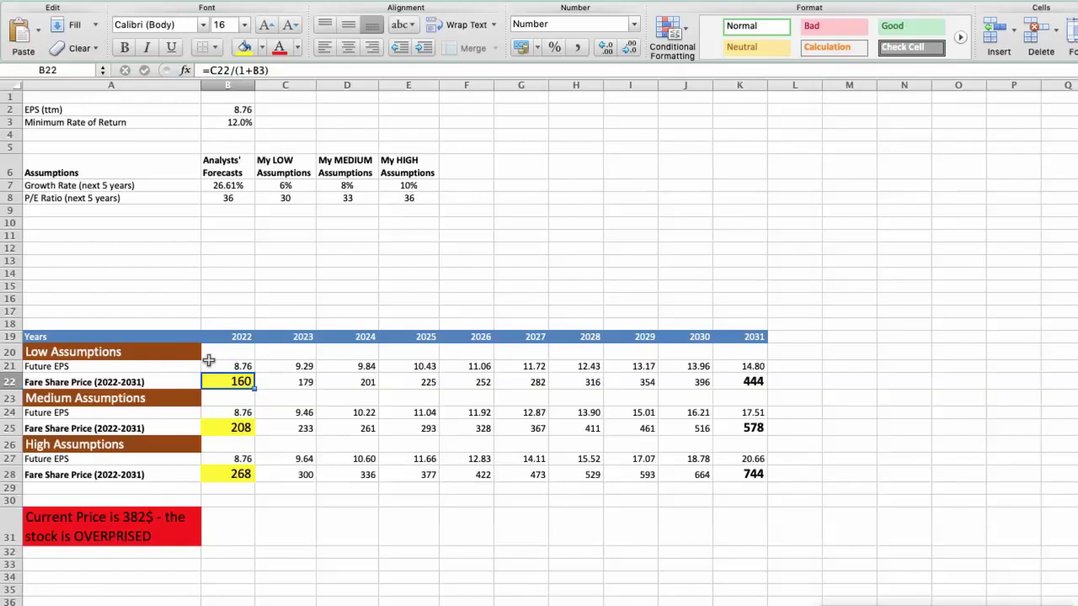
left_click(336, 184)
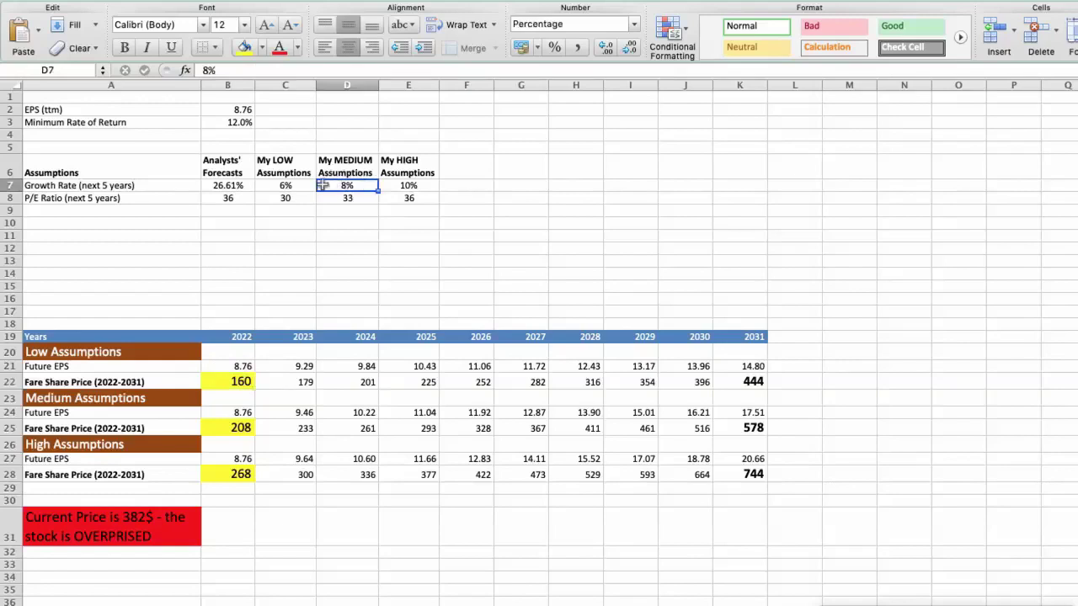
left_click(350, 199)
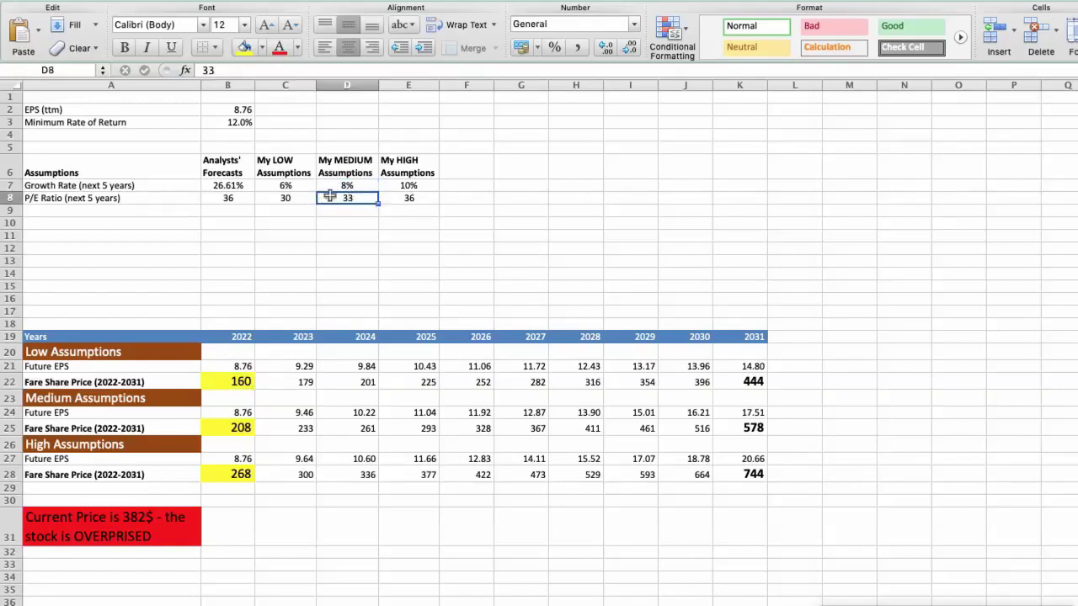
left_click(240, 425)
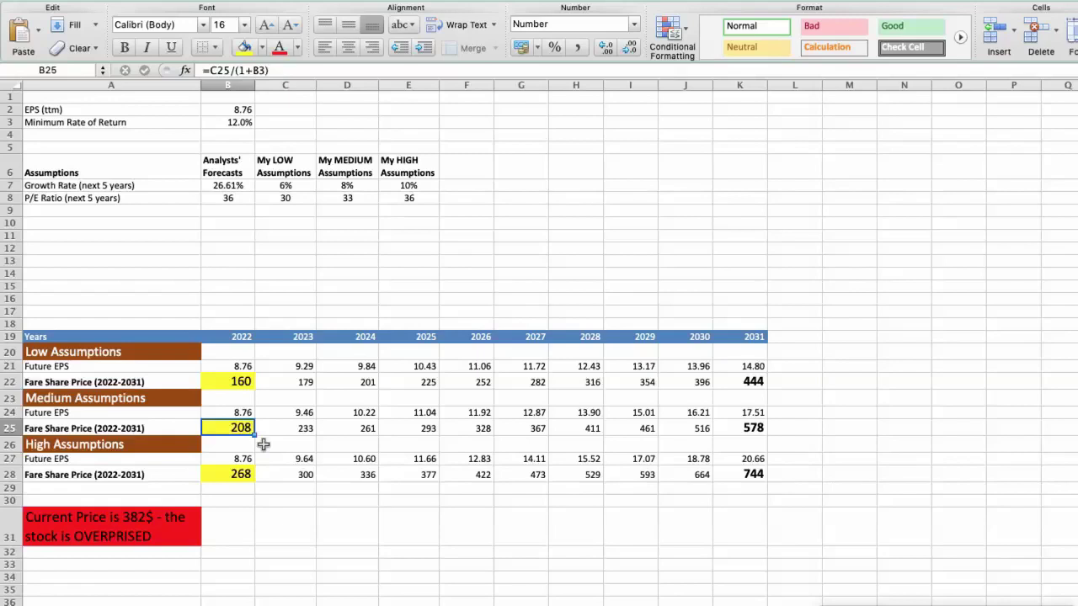
left_click(408, 186)
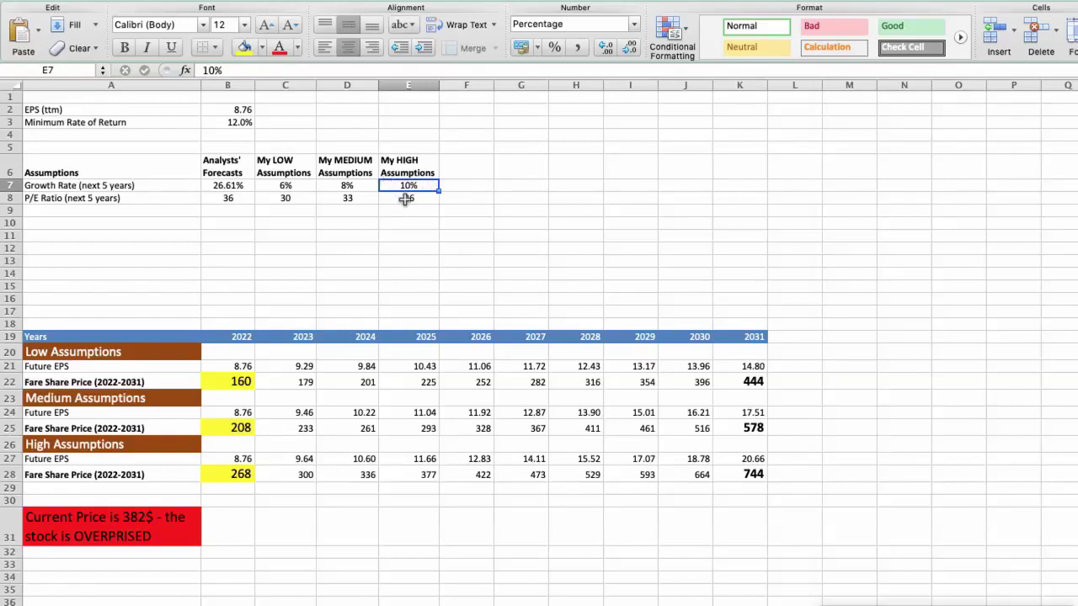
left_click(407, 198)
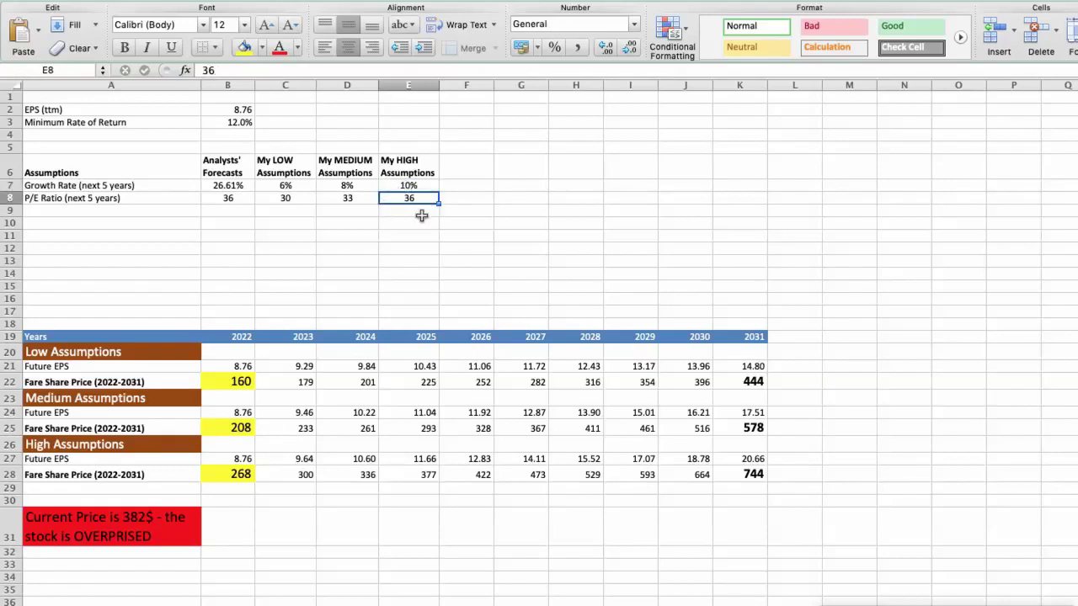
left_click(221, 470)
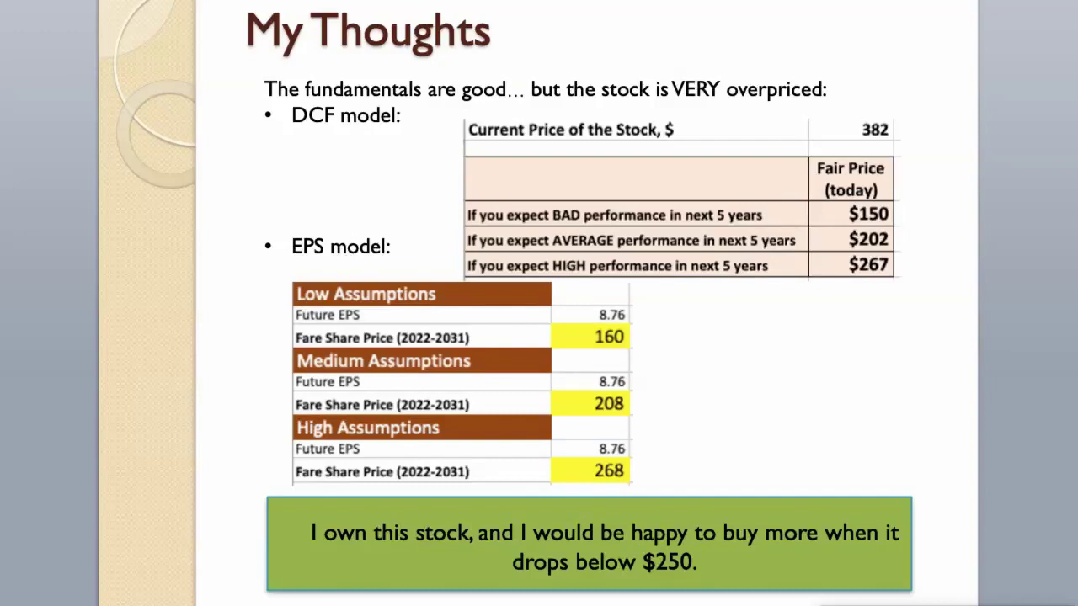
key("Left")
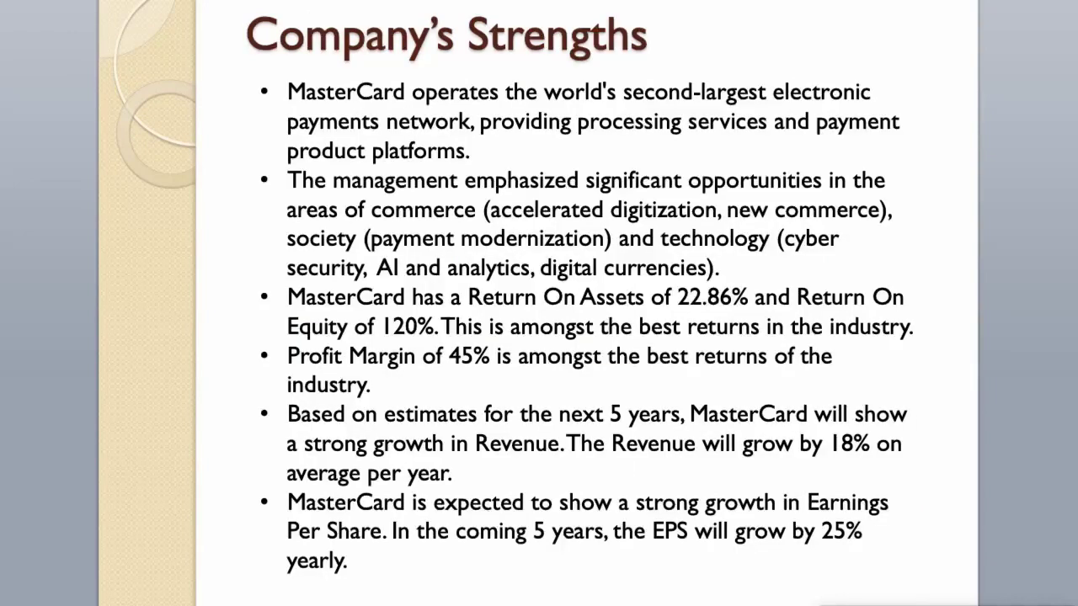